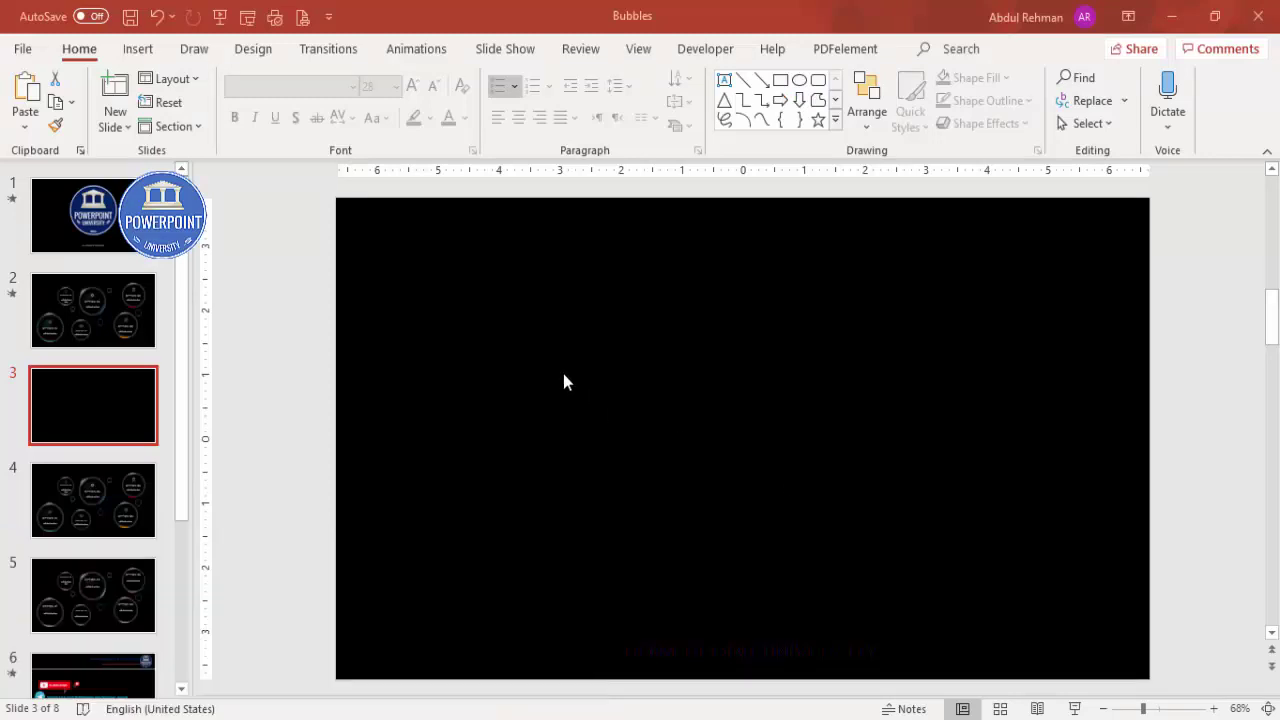
Draw a circle on the black slide with the Oval shape.
{"action": "left_click", "coordinate": [138, 49]}
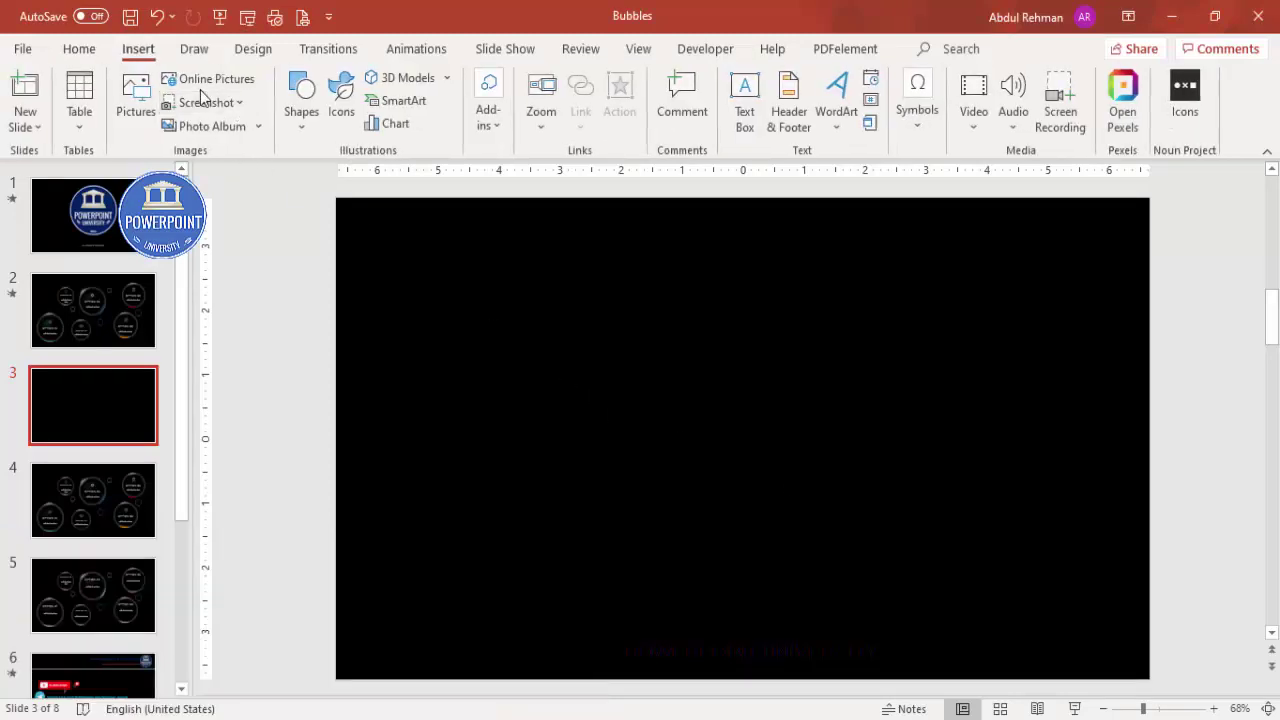
{"action": "left_click", "coordinate": [301, 100]}
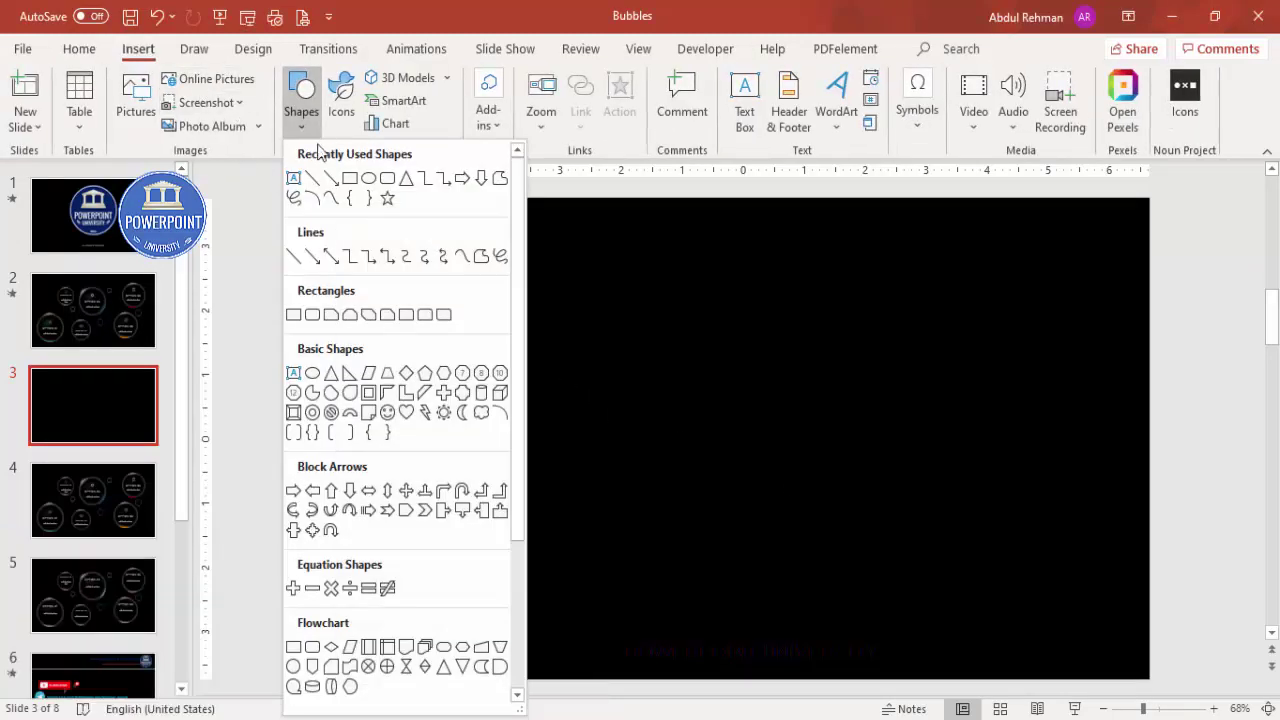
{"action": "left_click", "coordinate": [316, 376]}
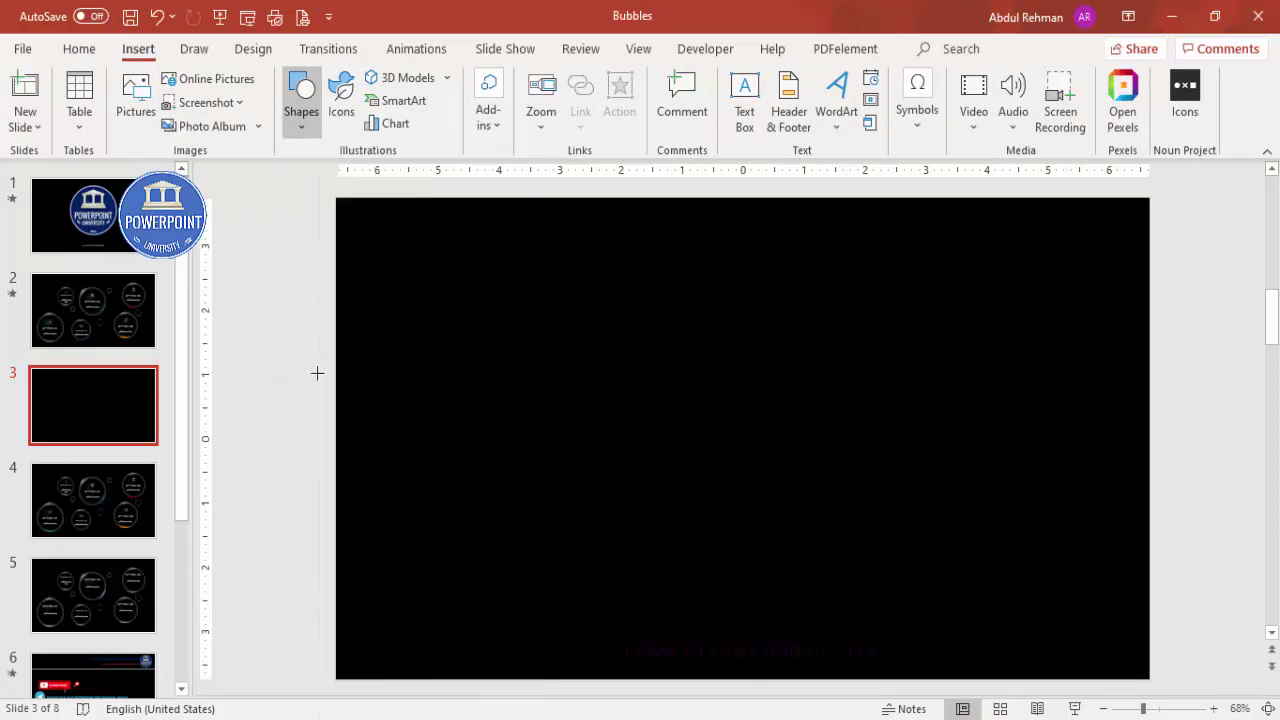
{"action": "left_click_drag", "start_coordinate": [587, 358], "coordinate": [778, 556]}
Remove the circle's outline, move it up toward centre, and give it a gradient fill.
{"action": "left_click", "coordinate": [519, 104]}
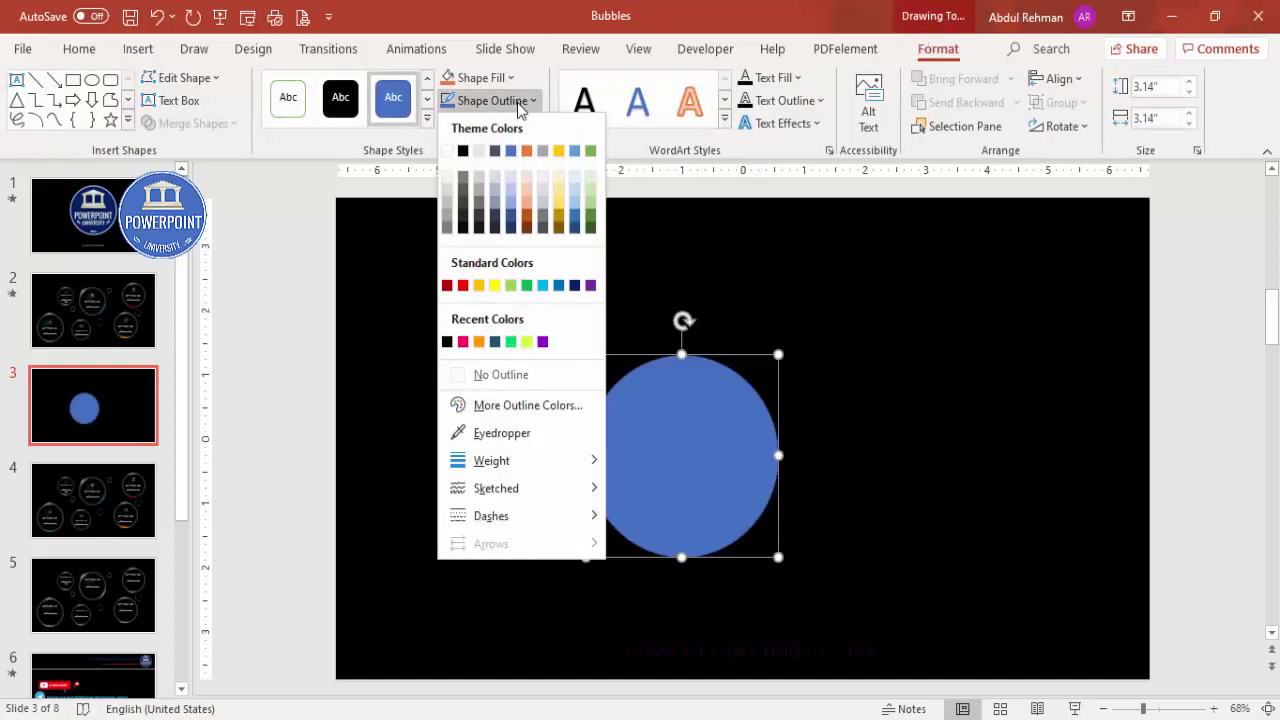
{"action": "left_click", "coordinate": [496, 375]}
{"action": "left_click_drag", "start_coordinate": [744, 470], "coordinate": [742, 419]}
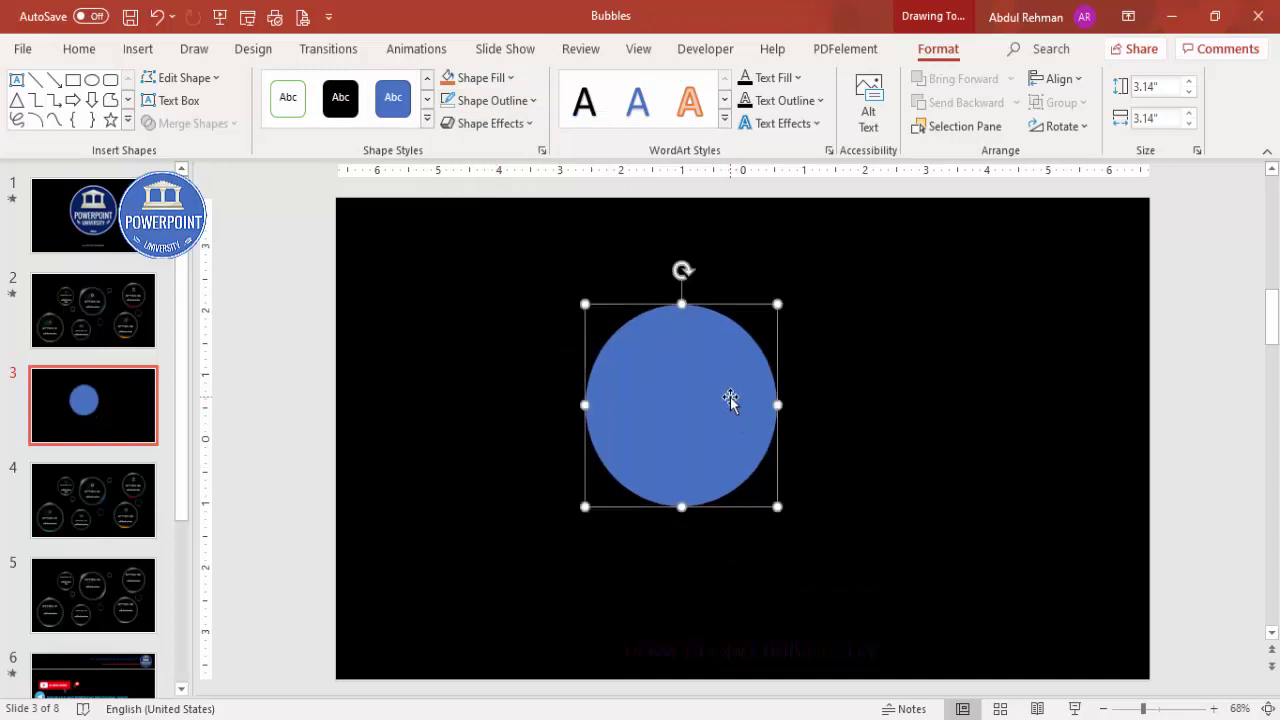
{"action": "right_click", "coordinate": [682, 380]}
{"action": "left_click", "coordinate": [797, 678]}
{"action": "left_click", "coordinate": [1070, 368]}
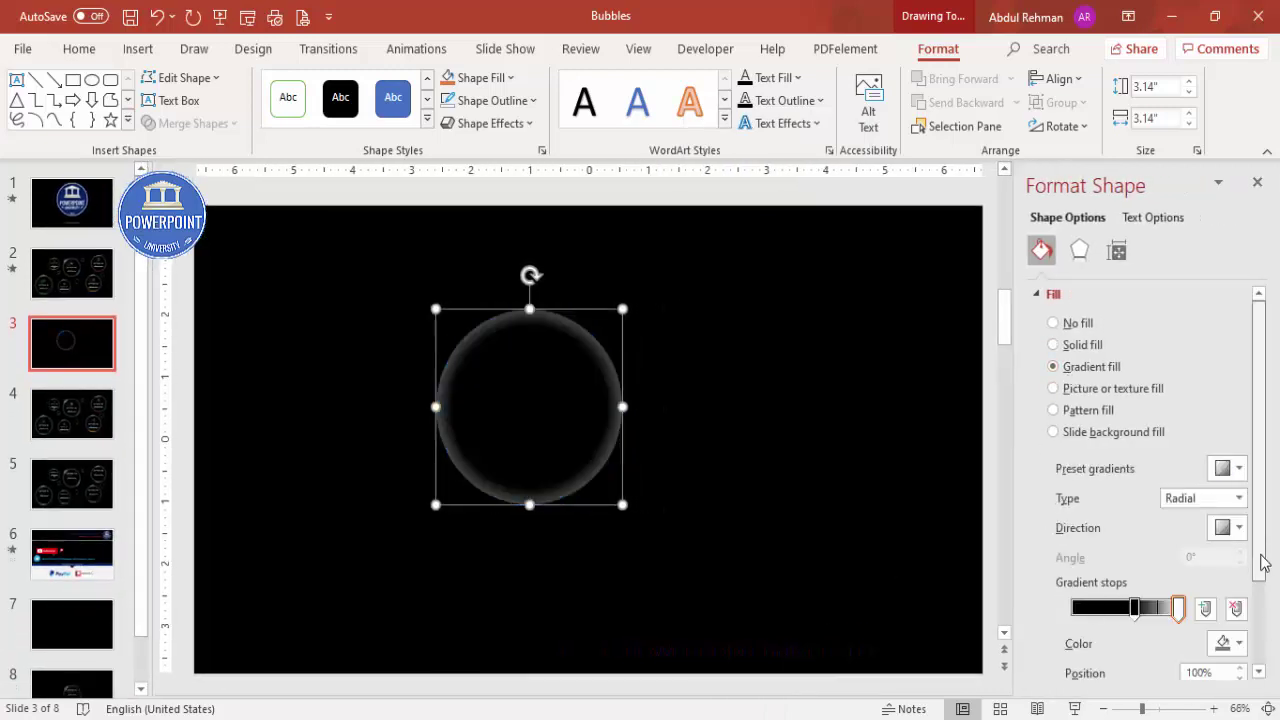
Set the middle gradient stop to black and the outer stop to white.
{"action": "scroll", "coordinate": [1140, 540], "scroll_direction": "down", "scroll_amount": 1}
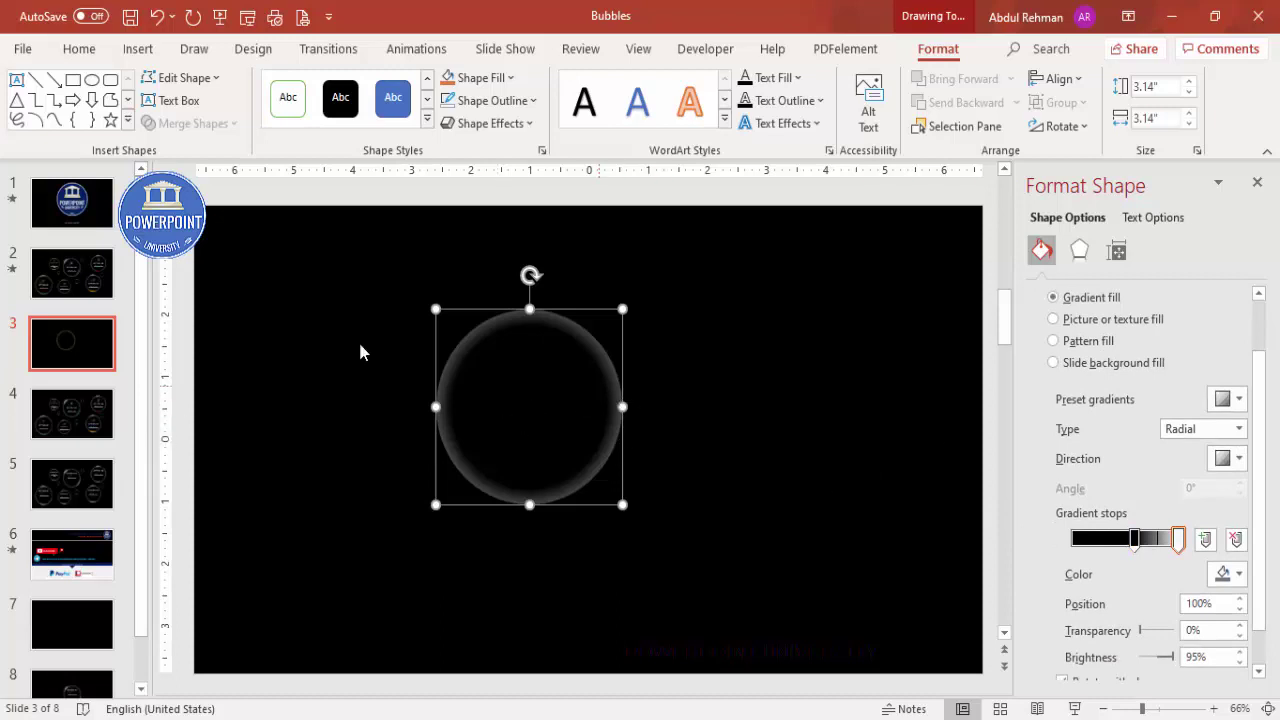
{"action": "left_click", "coordinate": [1135, 540]}
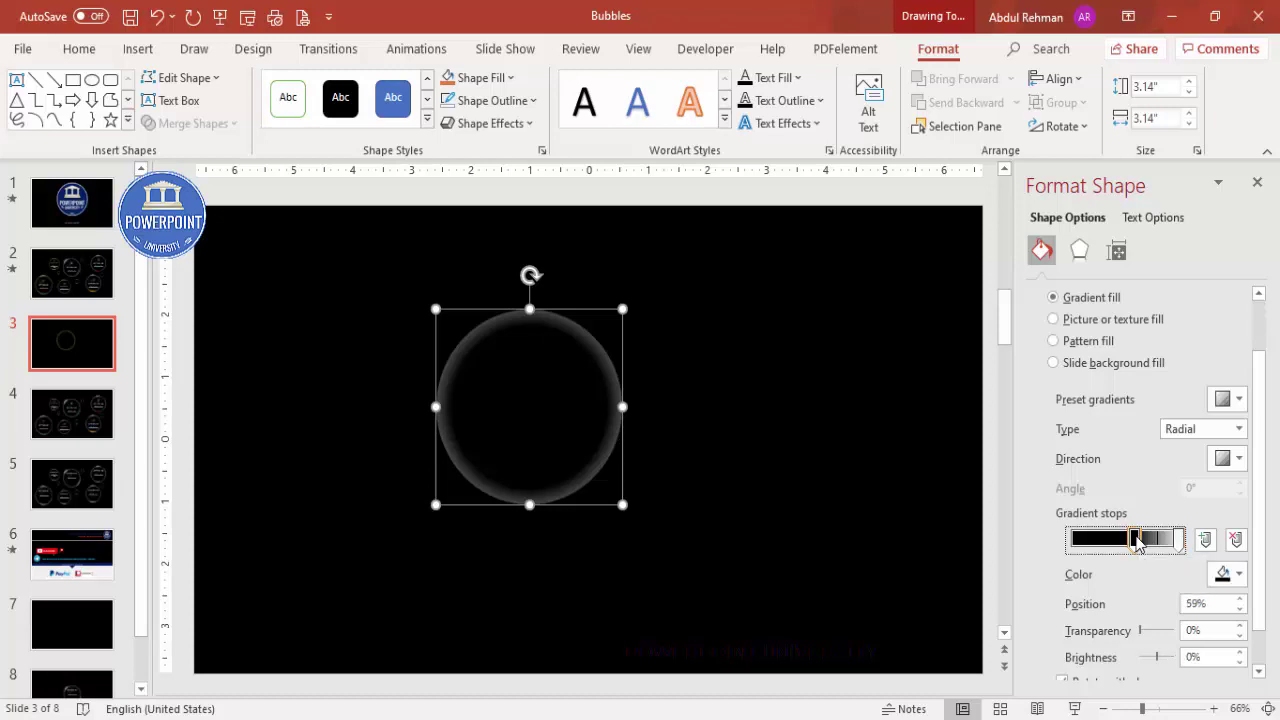
{"action": "left_click", "coordinate": [1232, 576]}
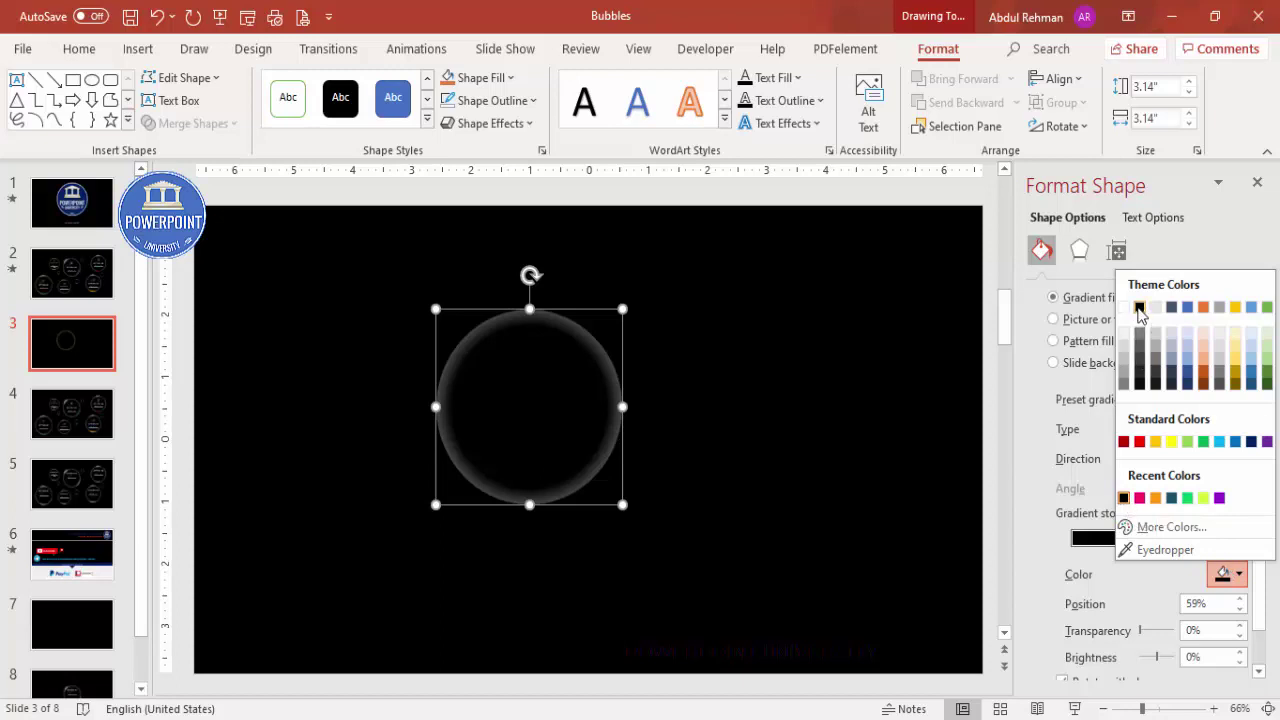
{"action": "left_click", "coordinate": [1124, 498]}
{"action": "left_click", "coordinate": [1179, 540]}
{"action": "left_click", "coordinate": [1238, 574]}
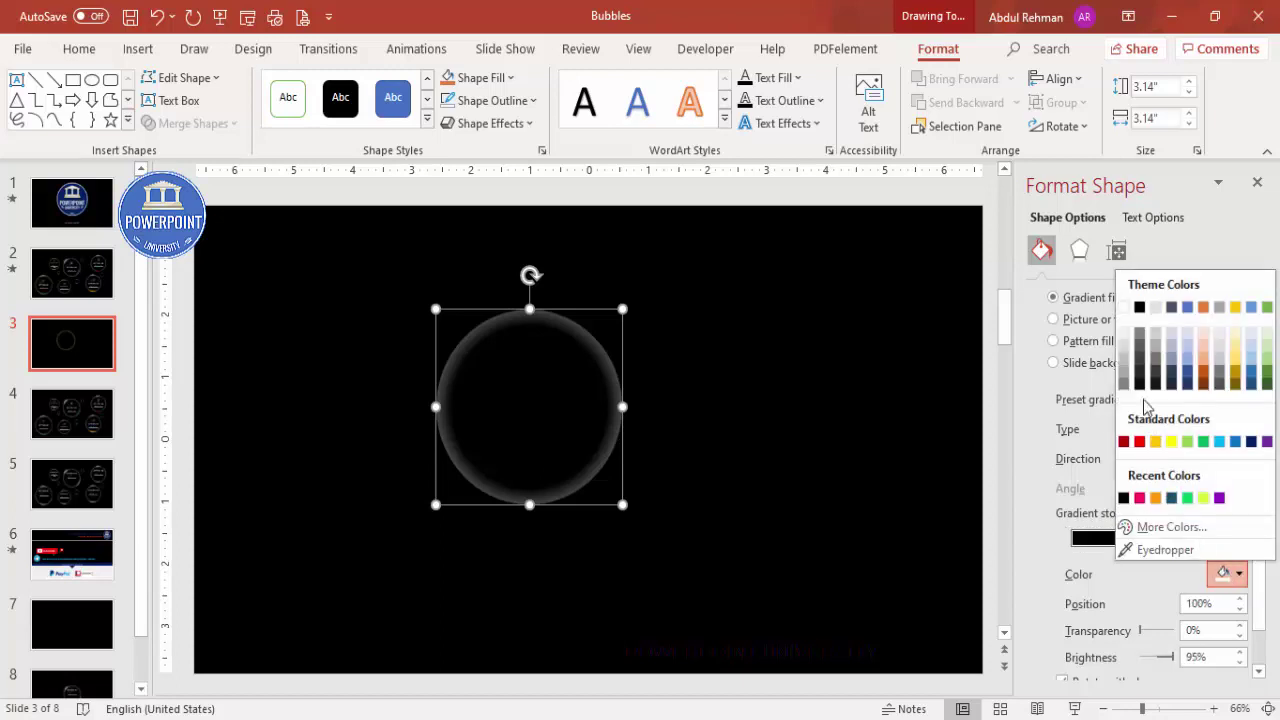
{"action": "left_click", "coordinate": [1123, 309]}
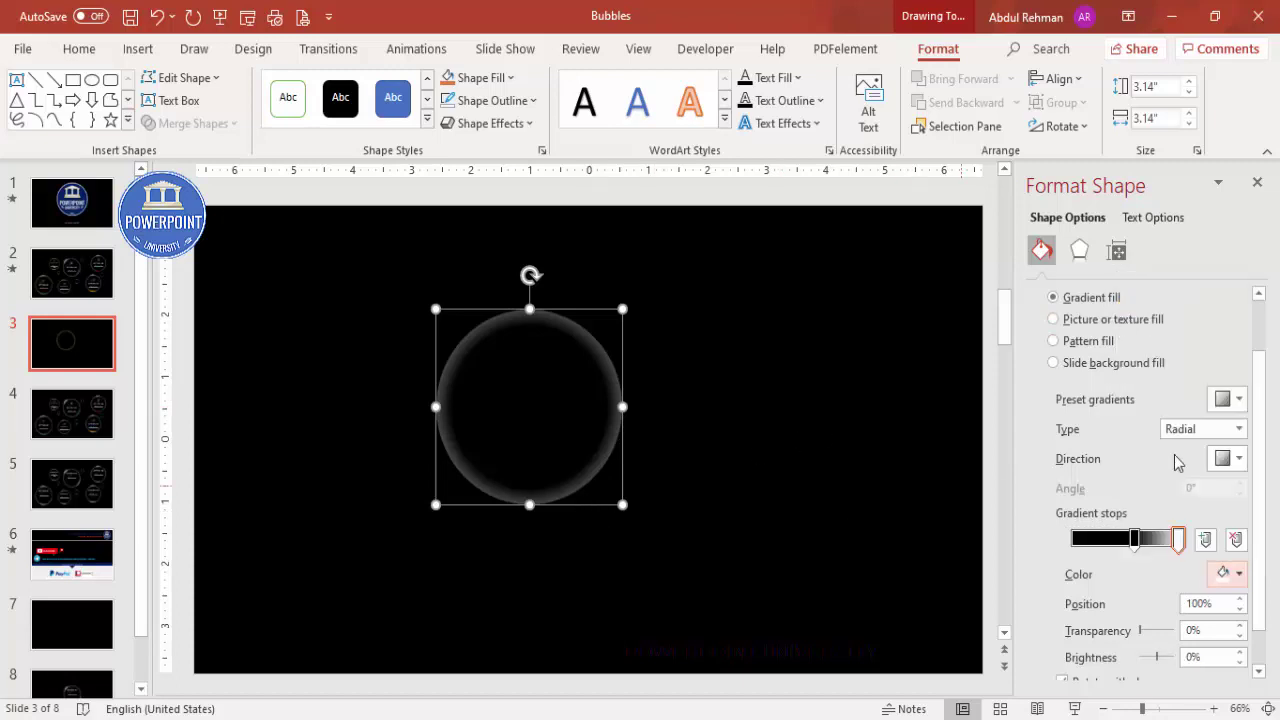
Keep the gradient type Radial and set its direction to From Center.
{"action": "left_click", "coordinate": [1194, 430]}
{"action": "left_click", "coordinate": [1196, 430]}
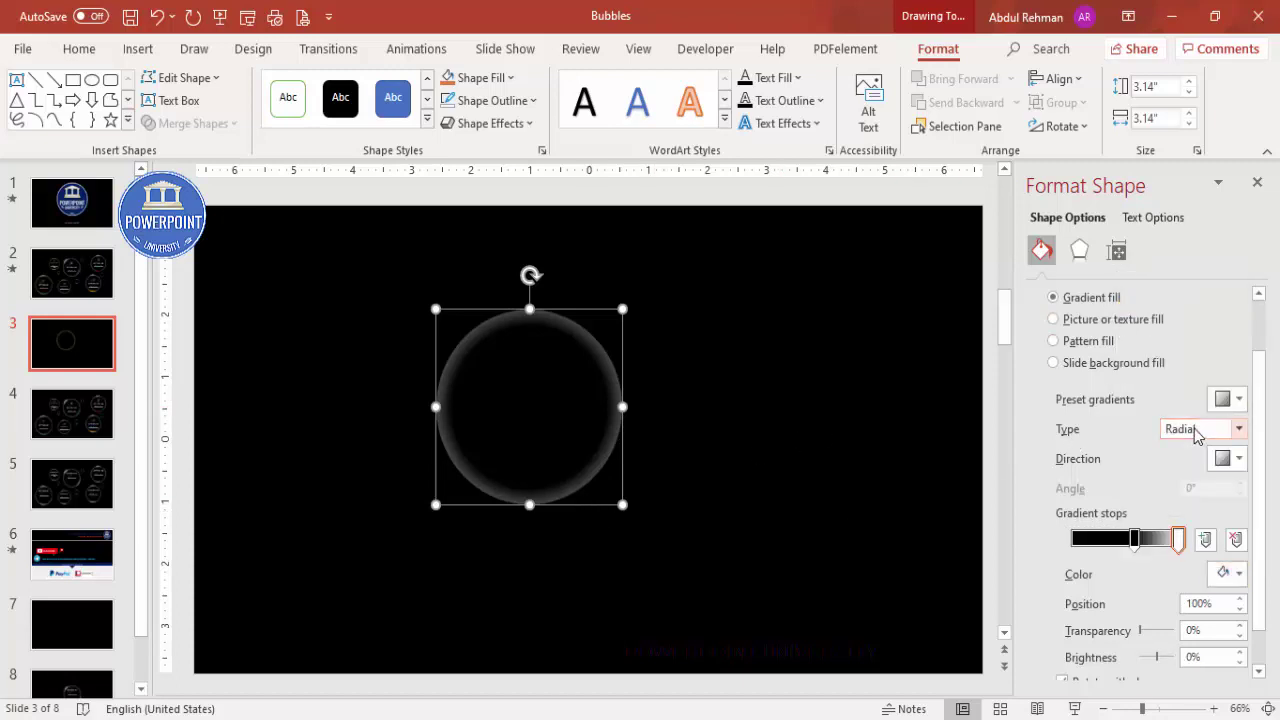
{"action": "left_click", "coordinate": [1225, 458]}
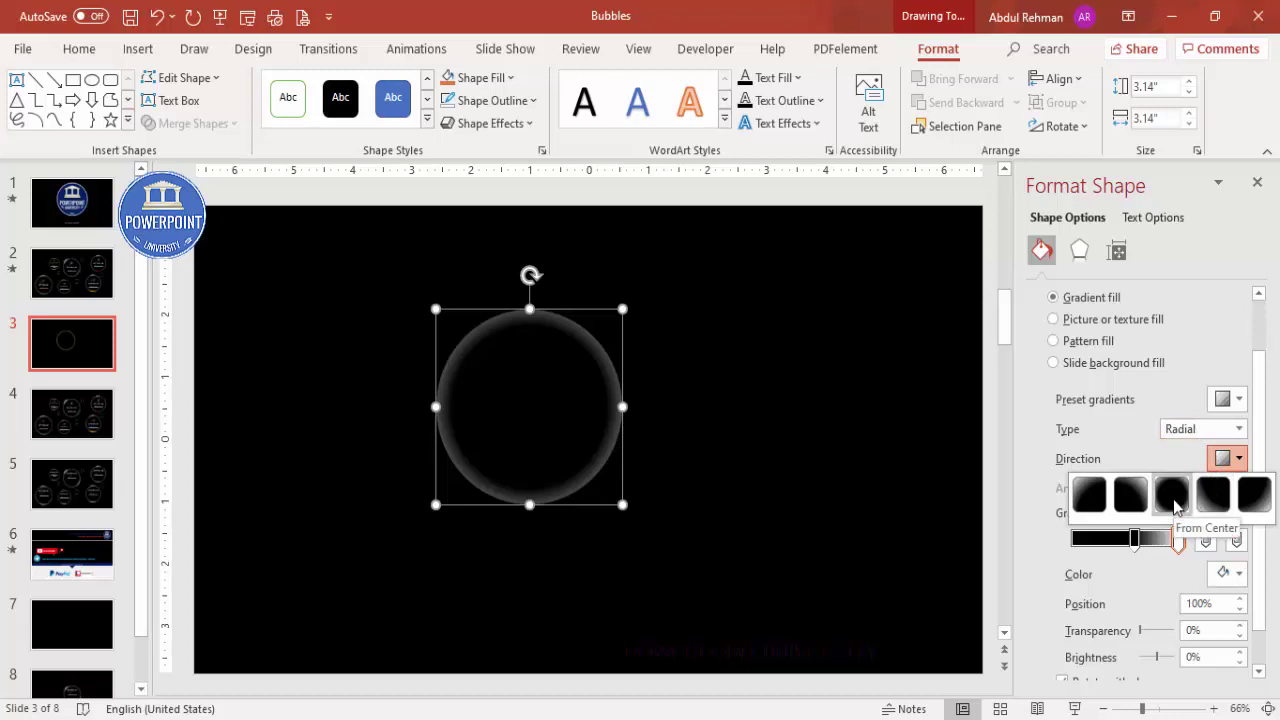
{"action": "left_click", "coordinate": [872, 524]}
{"action": "scroll", "coordinate": [1260, 494], "scroll_direction": "down", "scroll_amount": 1}
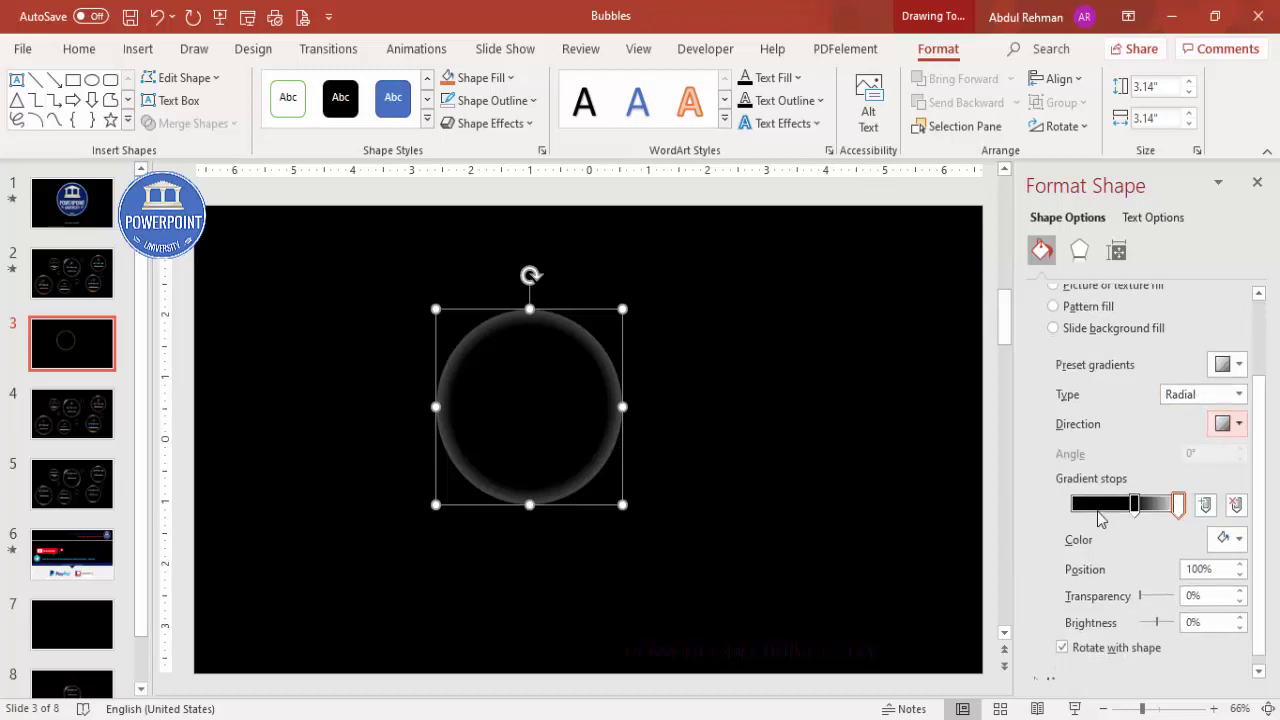
Shift the black gradient stop to about 61%, then deselect the circle.
{"action": "mouse_move", "coordinate": [1134, 508]}
{"action": "left_mouse_down"}
{"action": "mouse_move", "coordinate": [1078, 508]}
{"action": "mouse_move", "coordinate": [1137, 512]}
{"action": "left_mouse_up"}
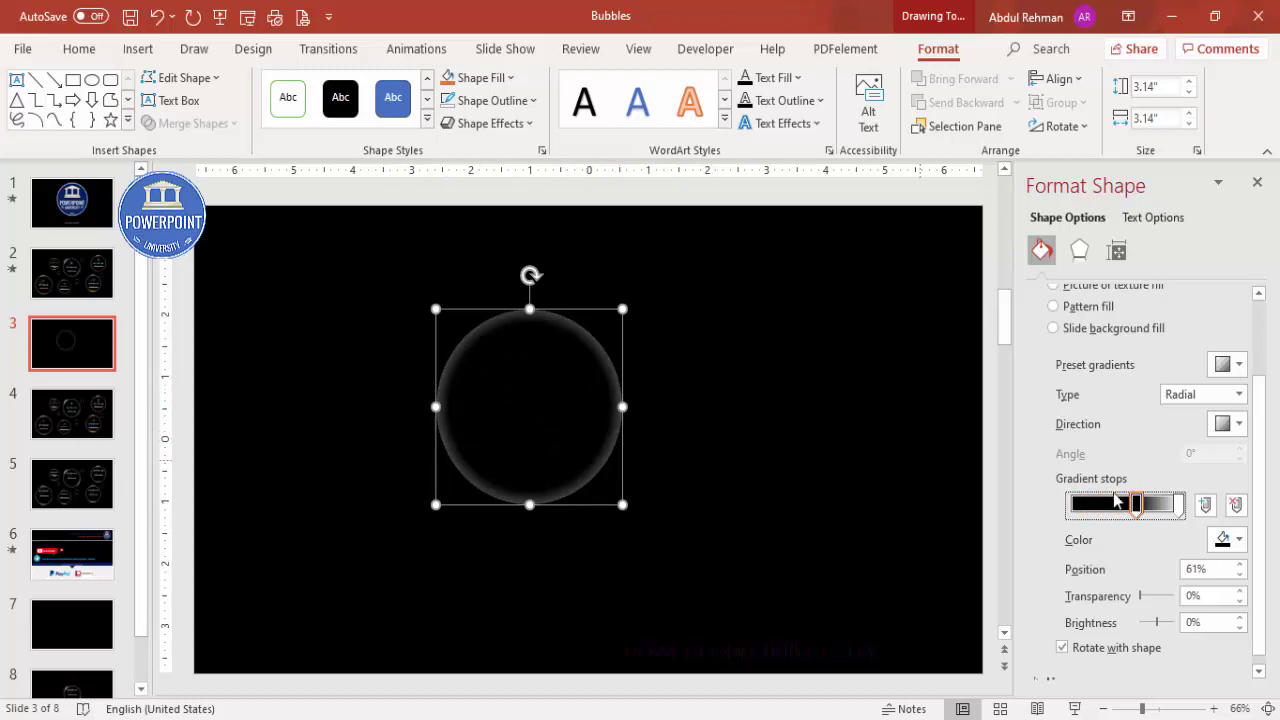
{"action": "left_click", "coordinate": [798, 420]}
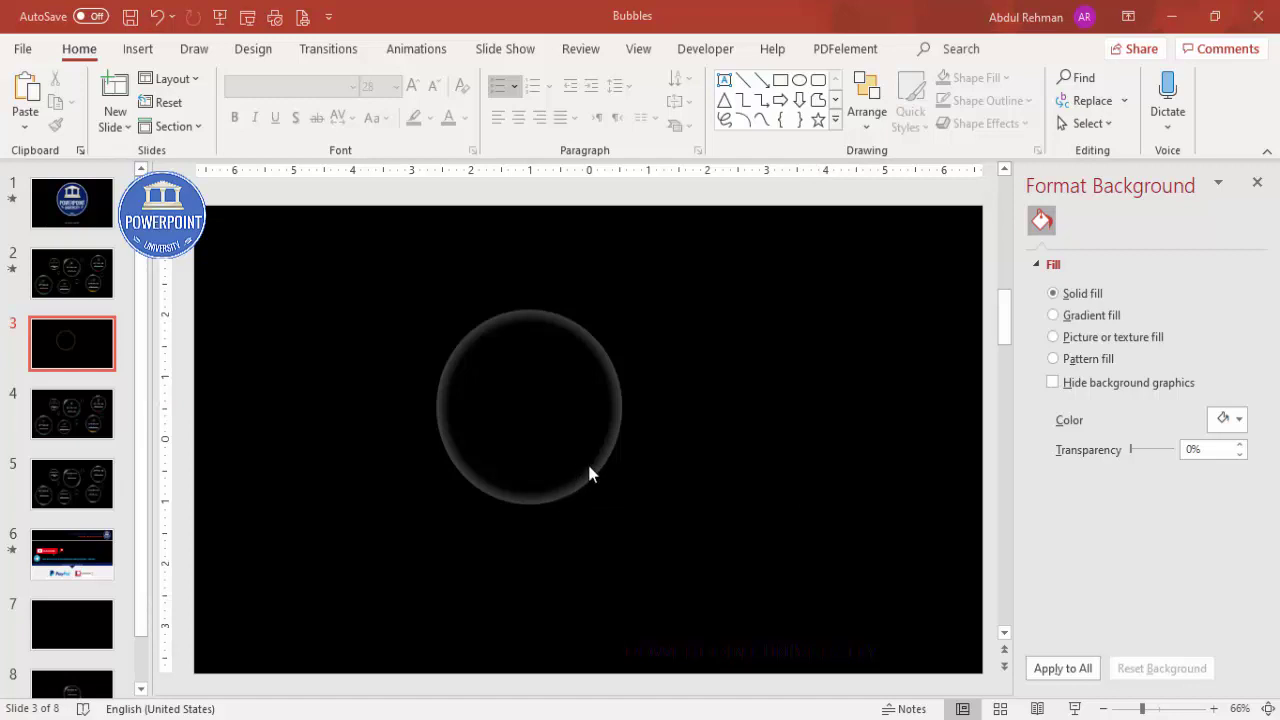
Duplicate the ring to the right, make its gradient Linear at 45°, and move the black stop to 70%.
{"action": "left_click", "coordinate": [591, 342]}
{"action": "left_click_drag", "start_coordinate": [591, 342], "coordinate": [815, 389]}
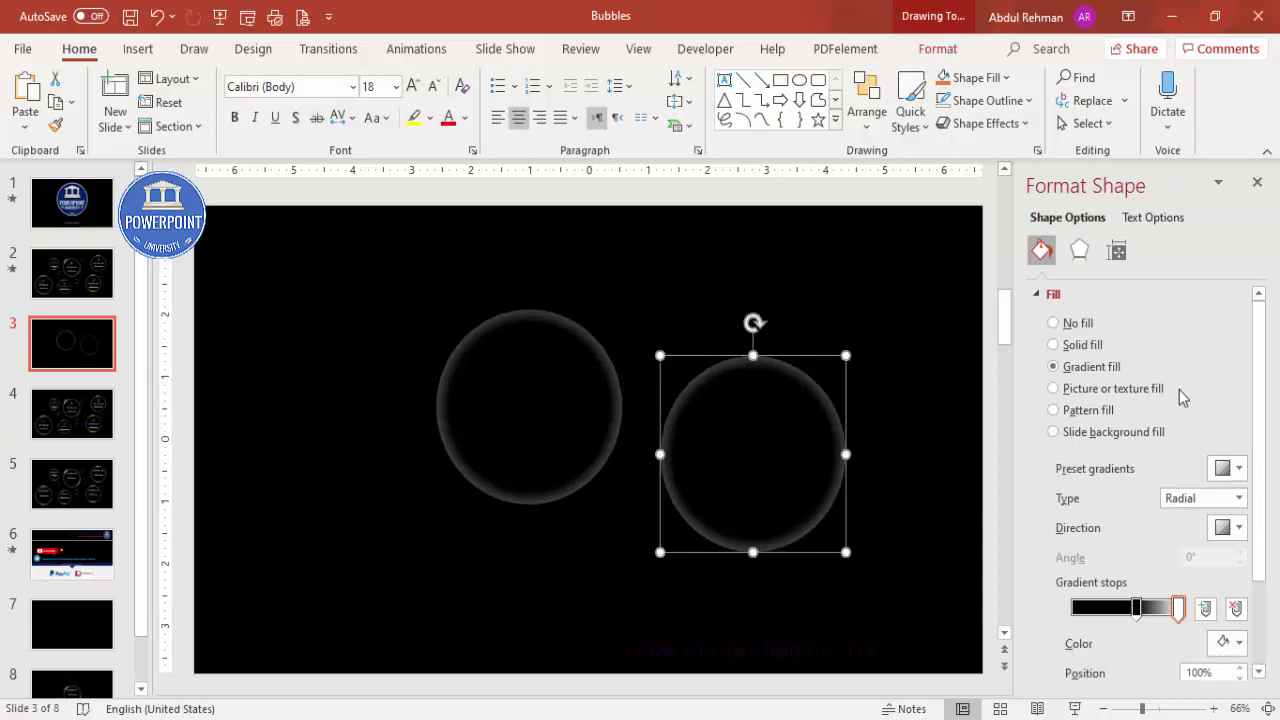
{"action": "left_click", "coordinate": [1200, 498]}
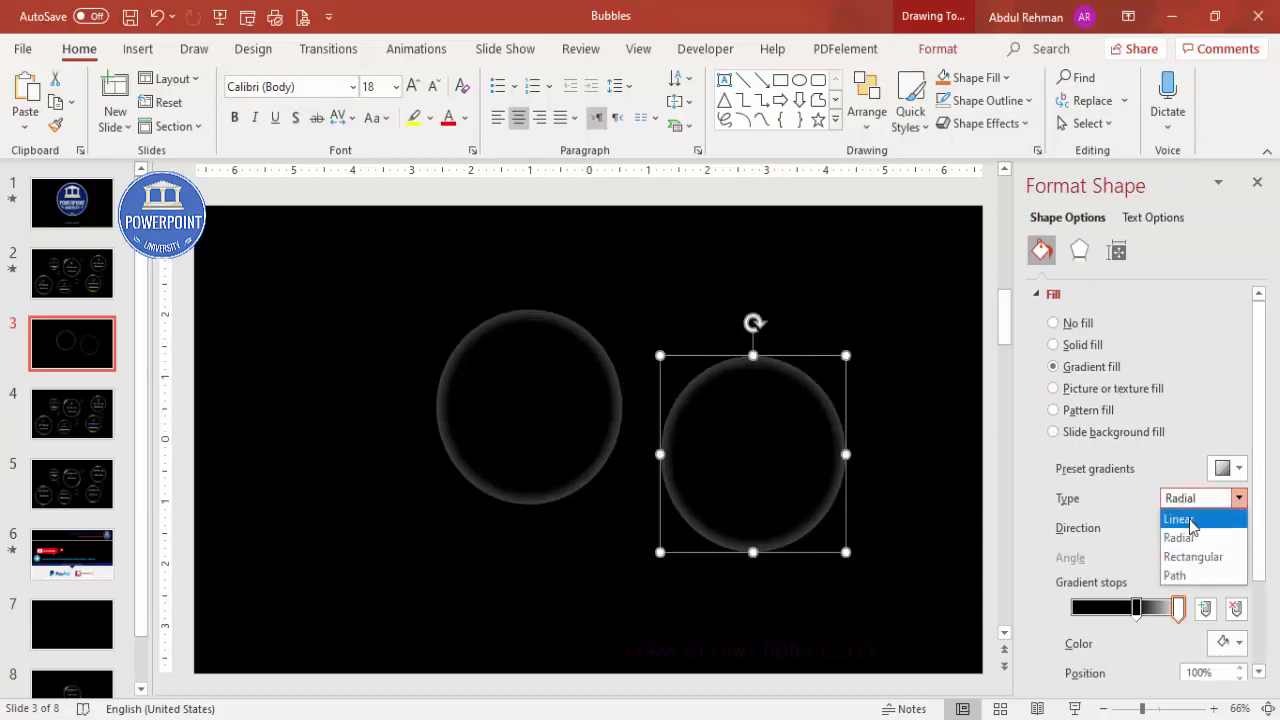
{"action": "left_click", "coordinate": [1180, 519]}
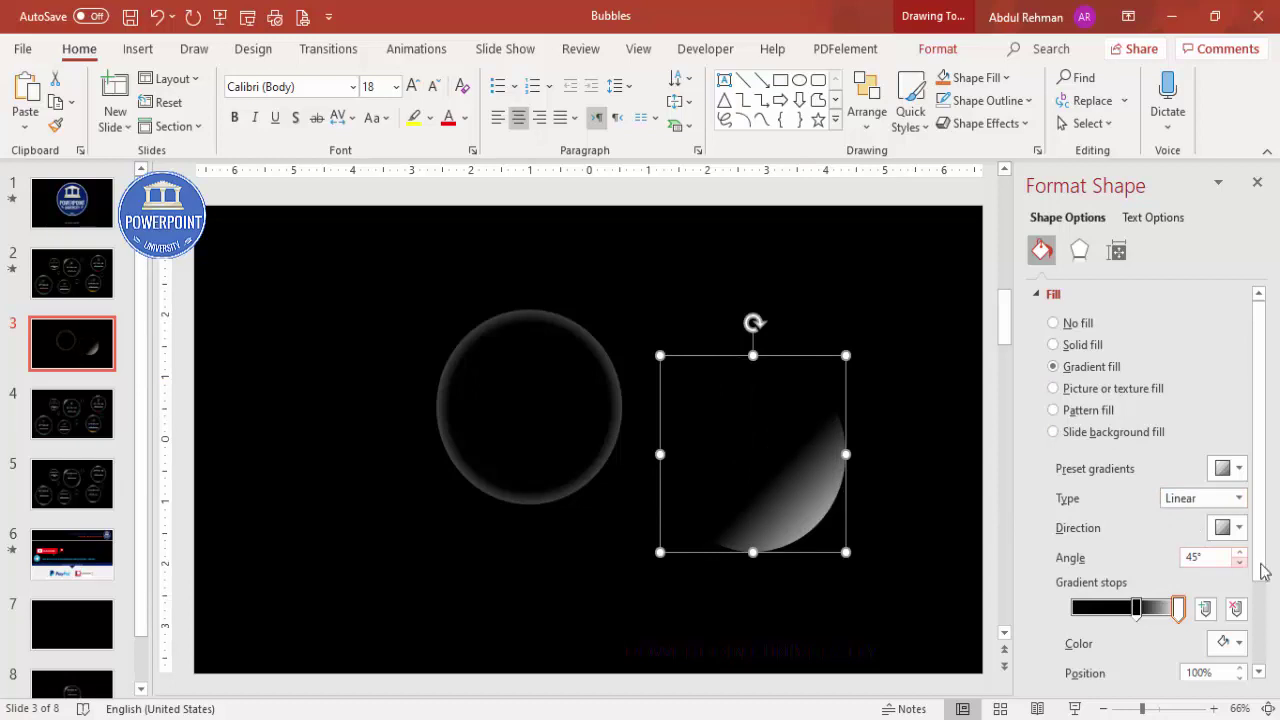
{"action": "left_click_drag", "start_coordinate": [1262, 534], "coordinate": [1260, 560]}
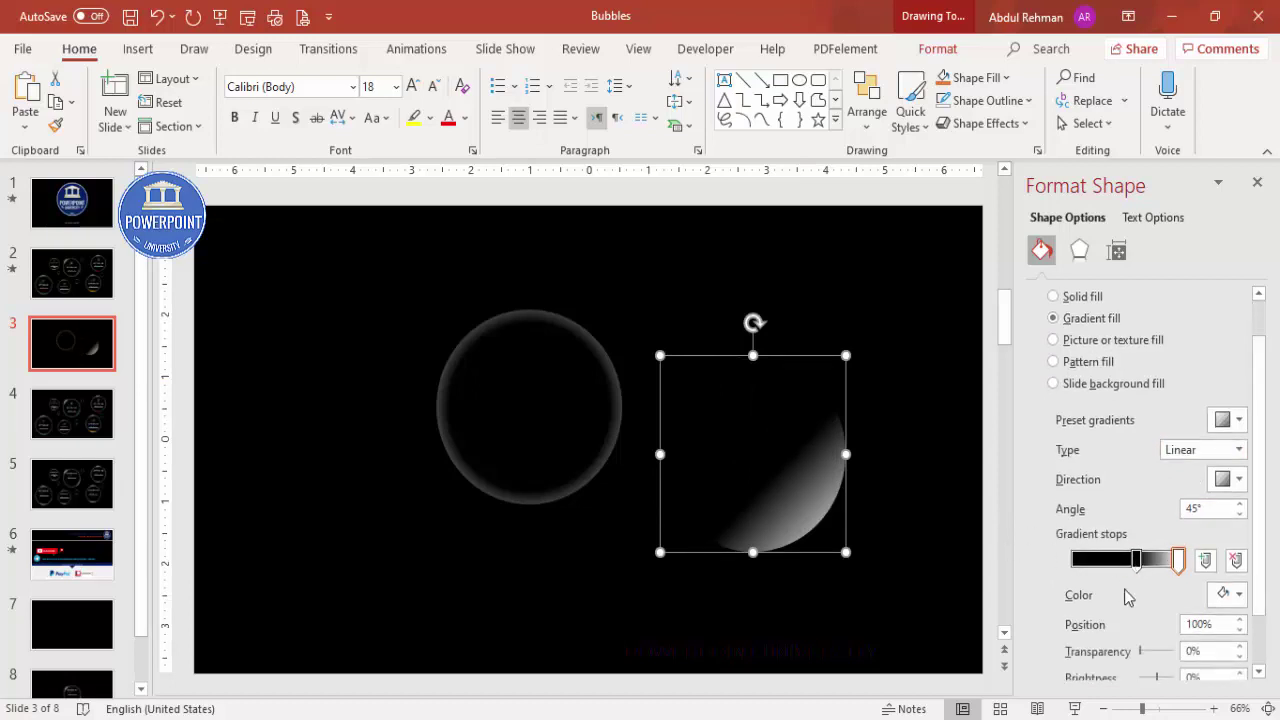
{"action": "left_click_drag", "start_coordinate": [1138, 562], "coordinate": [1150, 564]}
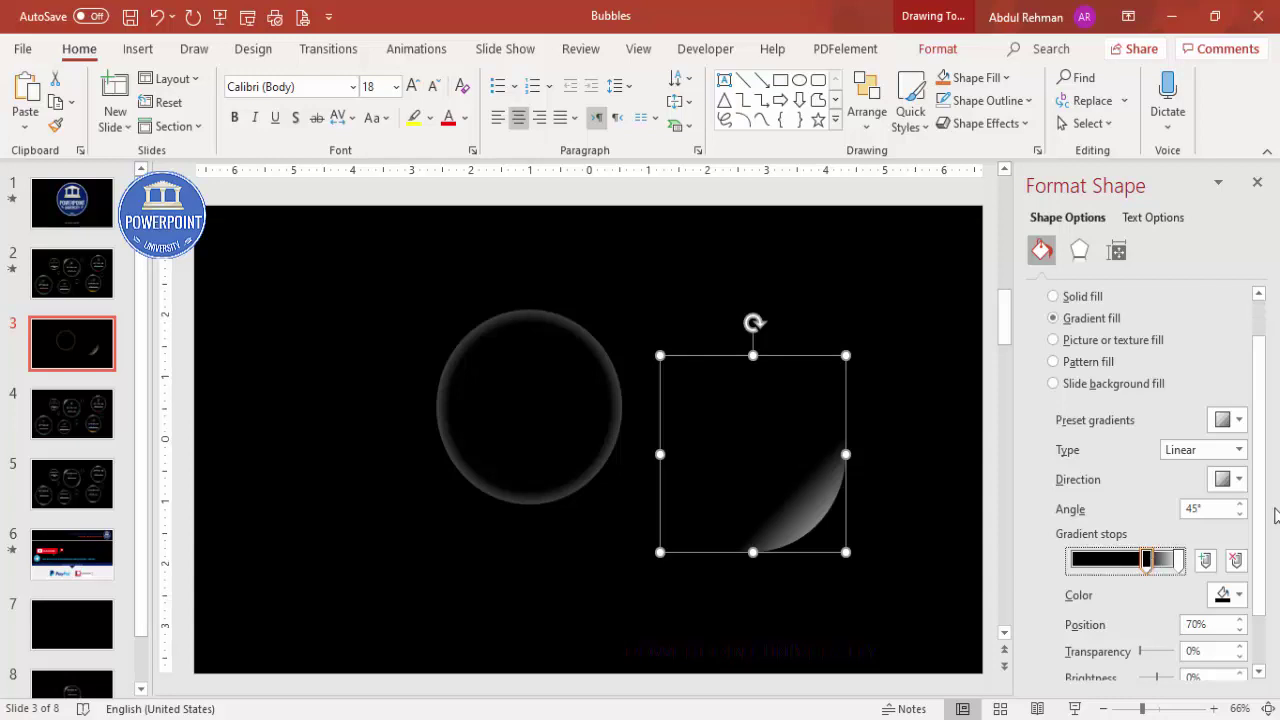
{"action": "left_click_drag", "start_coordinate": [1260, 514], "coordinate": [1260, 538]}
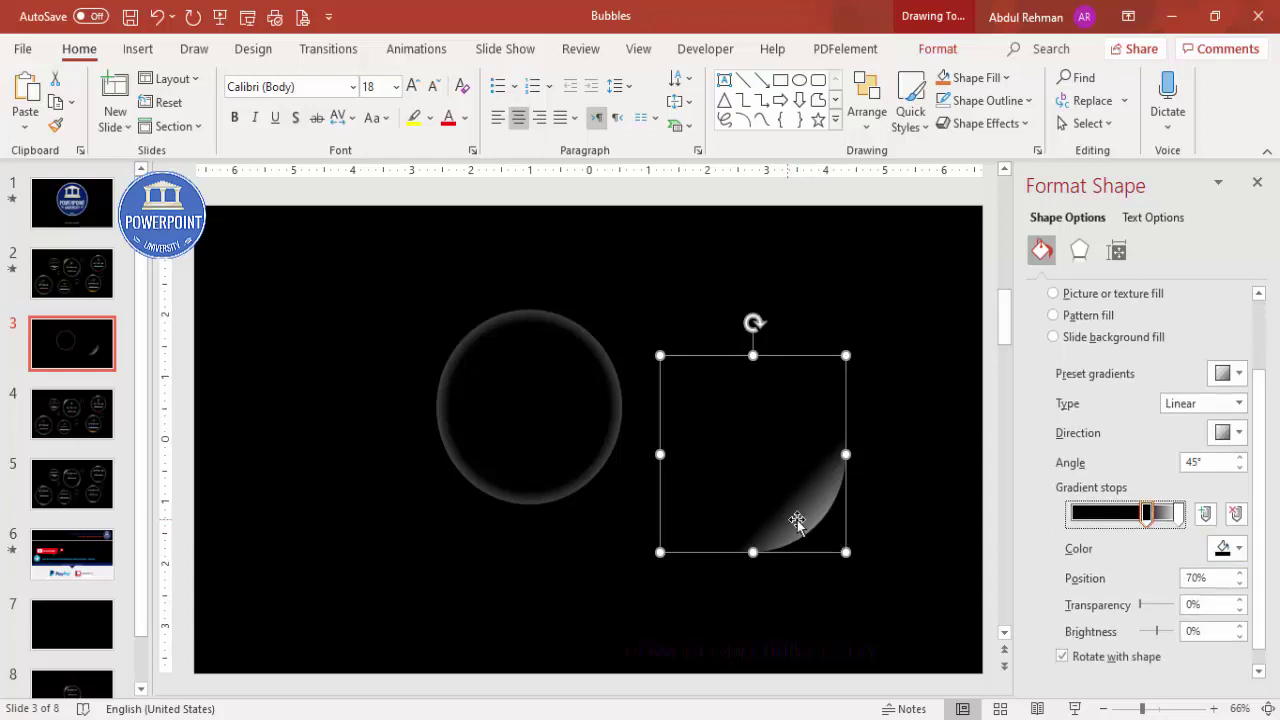
Colour the copy's end gradient stop pink.
{"action": "left_click", "coordinate": [1178, 513]}
{"action": "left_click", "coordinate": [1233, 550]}
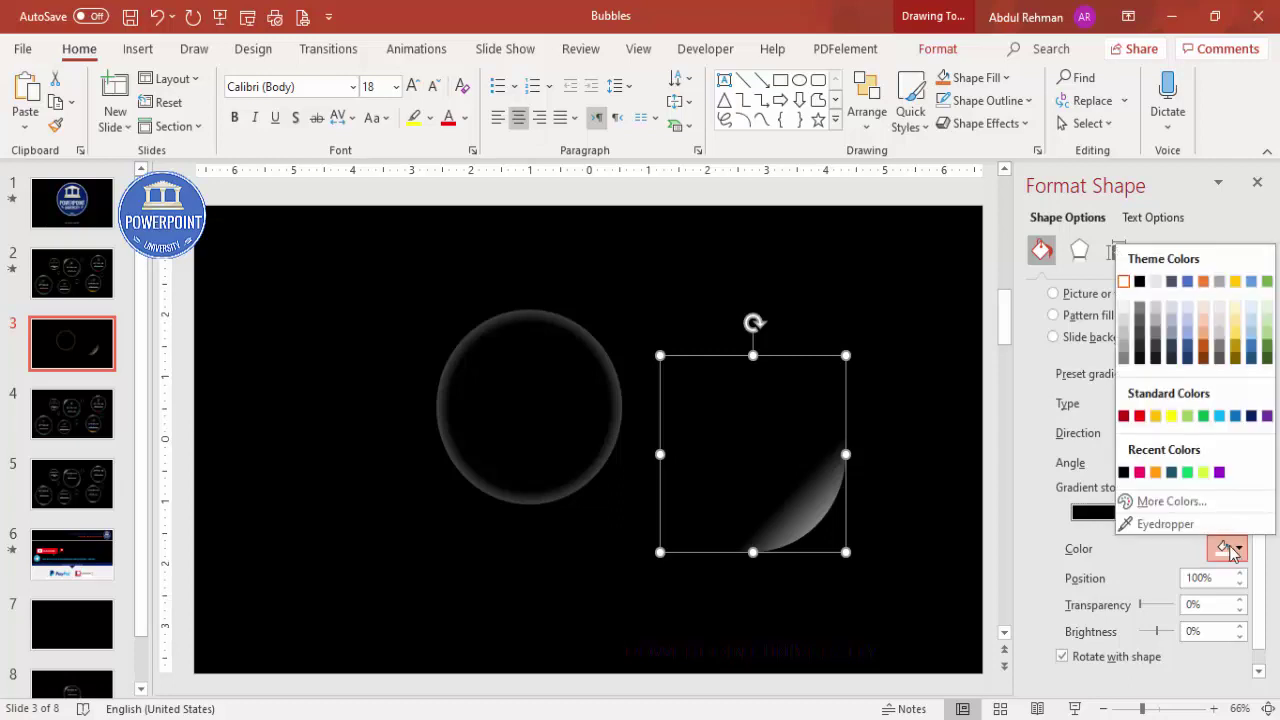
{"action": "left_click", "coordinate": [1140, 473]}
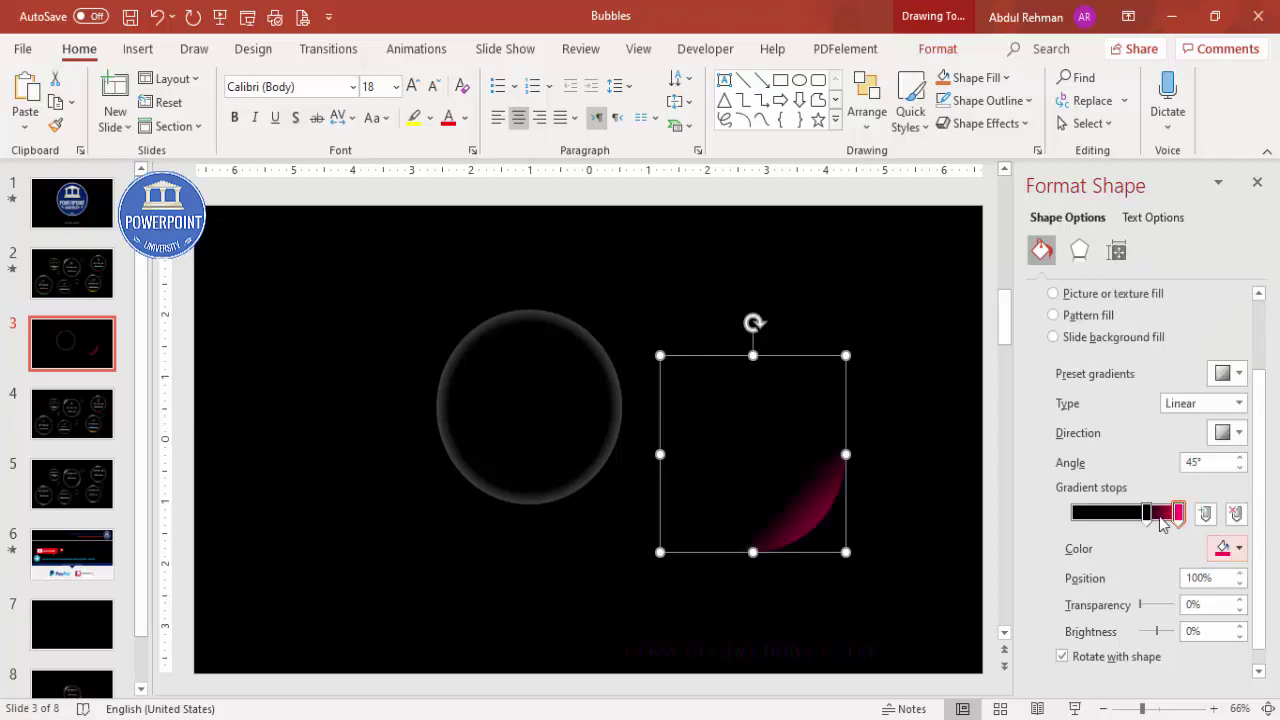
{"action": "left_click_drag", "start_coordinate": [819, 515], "coordinate": [869, 514]}
Make the 70% stop fully transparent at about 62% and lay the crescent over the ring's lower-right rim.
{"action": "left_click", "coordinate": [1149, 513]}
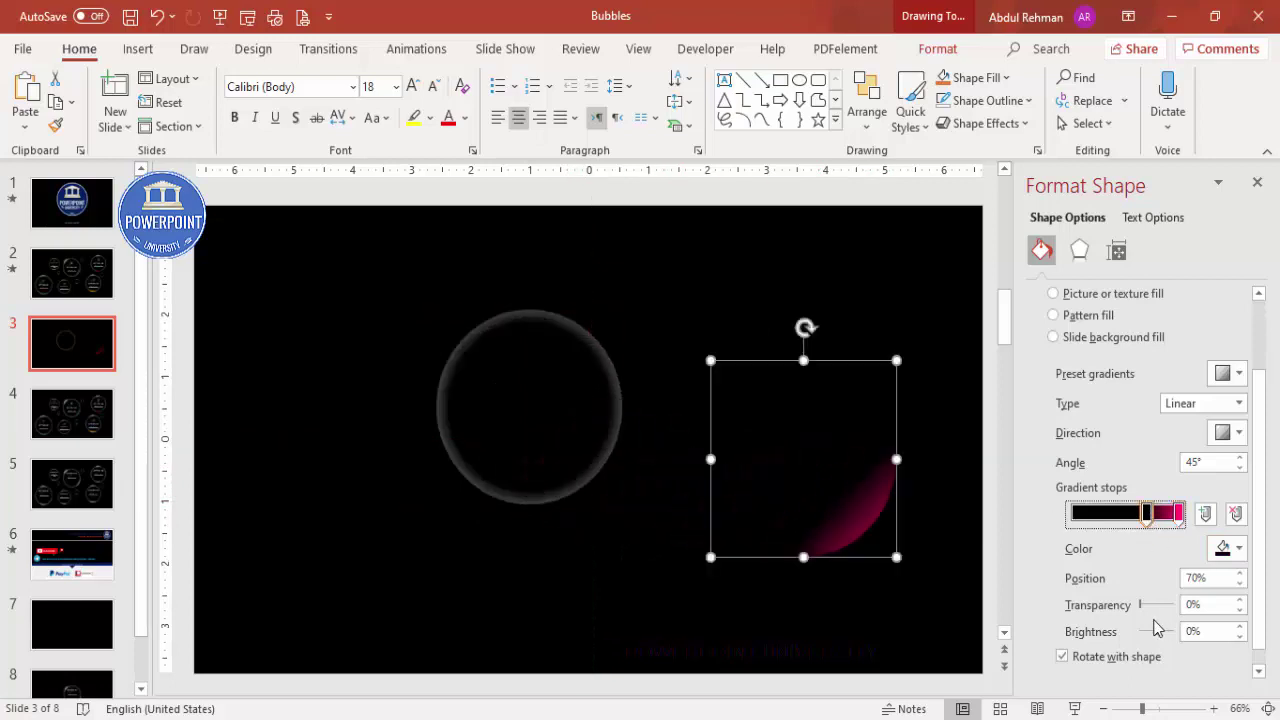
{"action": "left_click_drag", "start_coordinate": [1145, 613], "coordinate": [1202, 613]}
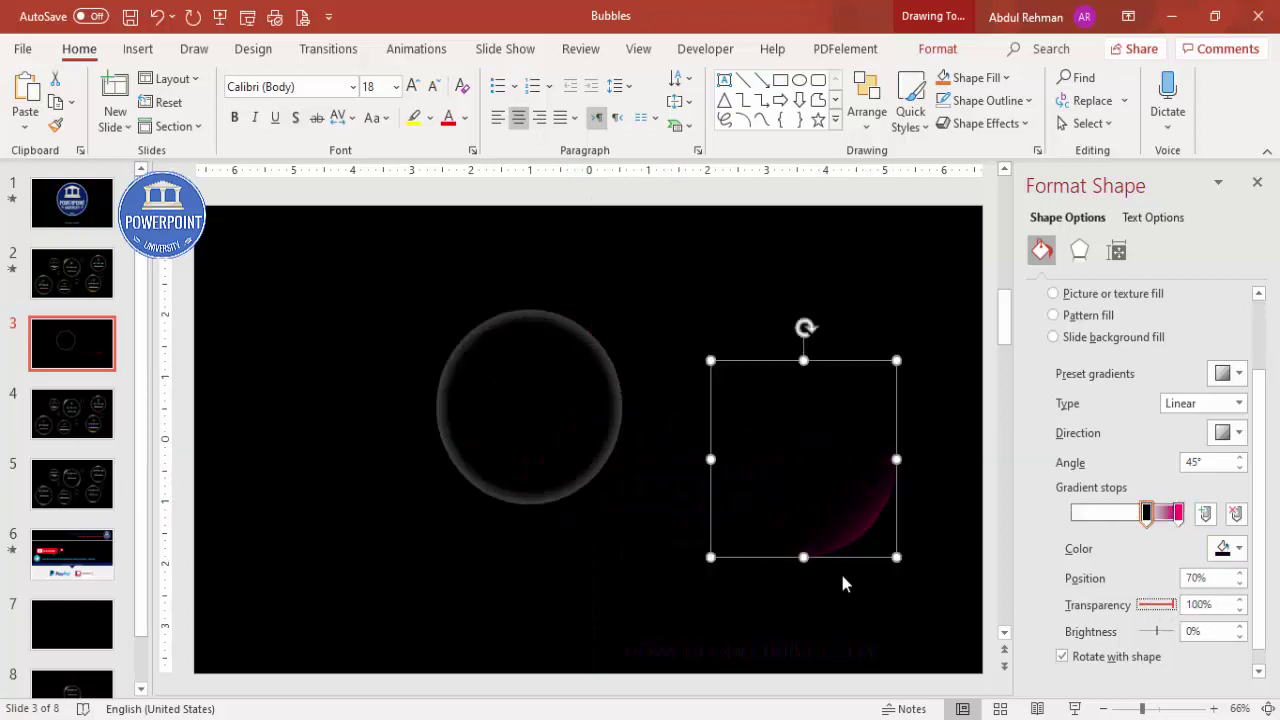
{"action": "left_click_drag", "start_coordinate": [1147, 513], "coordinate": [1137, 514]}
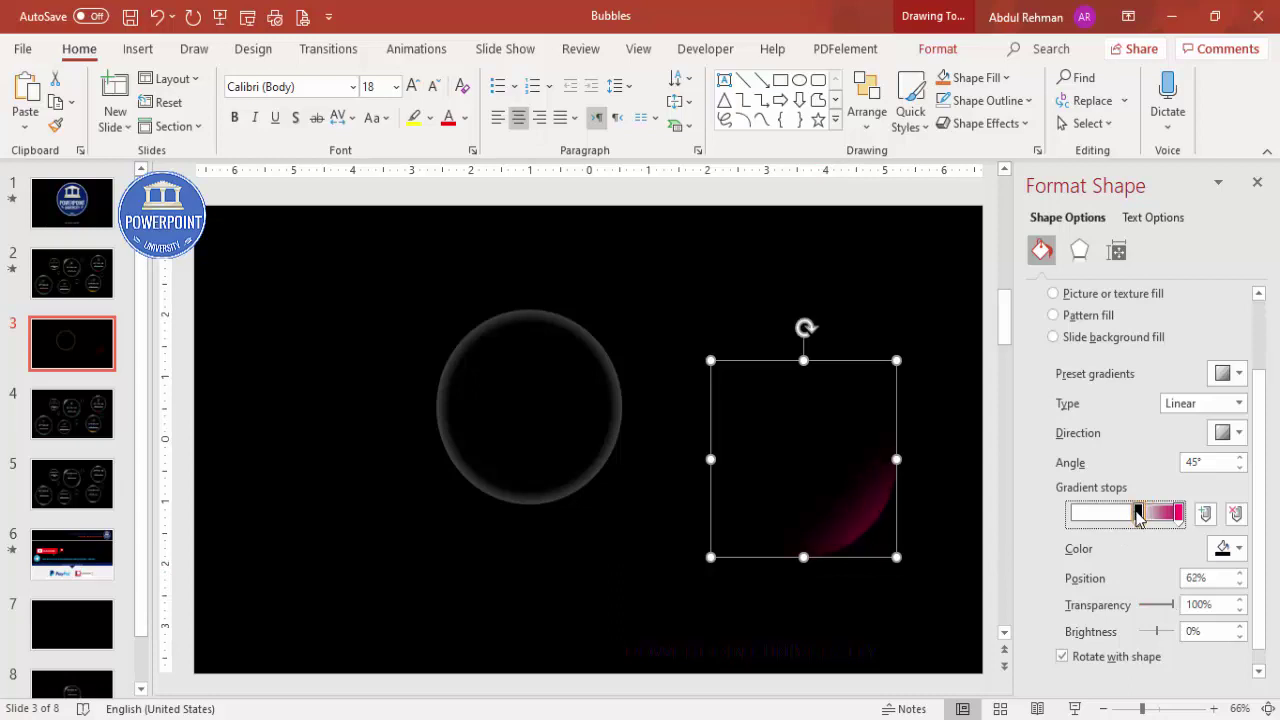
{"action": "left_click_drag", "start_coordinate": [863, 509], "coordinate": [581, 458]}
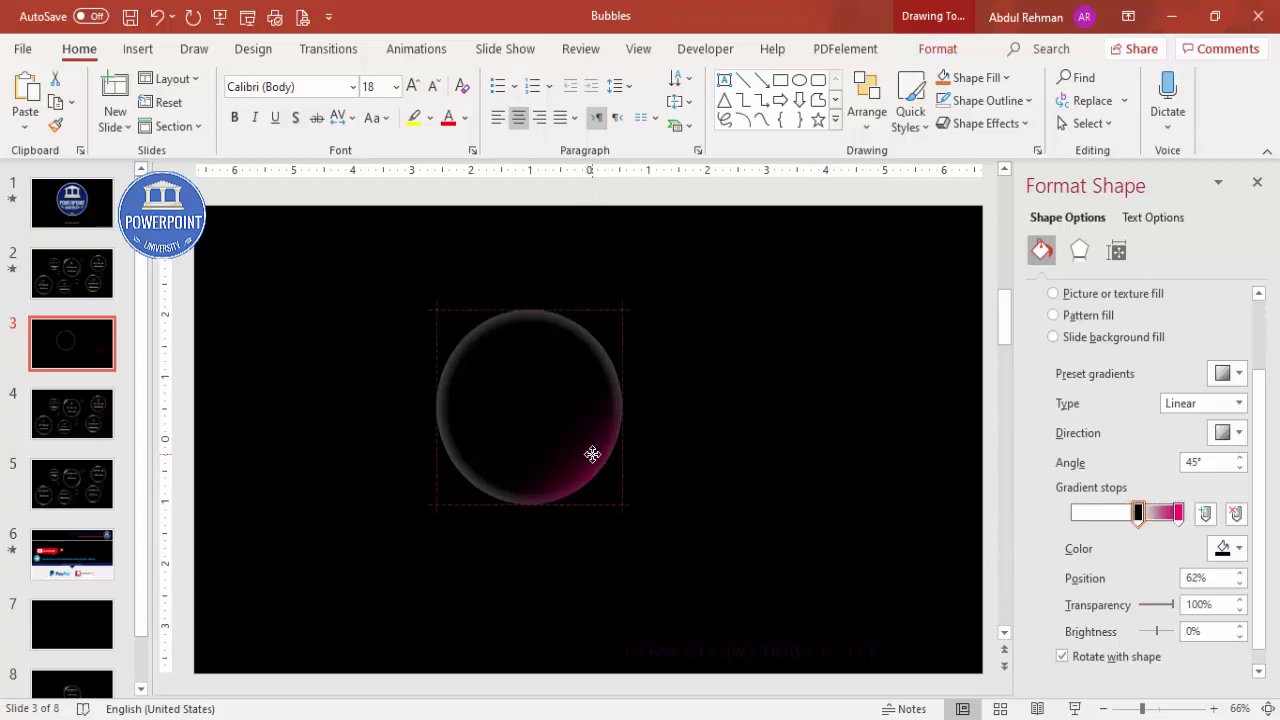
{"action": "left_click_drag", "start_coordinate": [592, 454], "coordinate": [592, 454]}
{"action": "left_click_drag", "start_coordinate": [1138, 514], "coordinate": [1146, 518]}
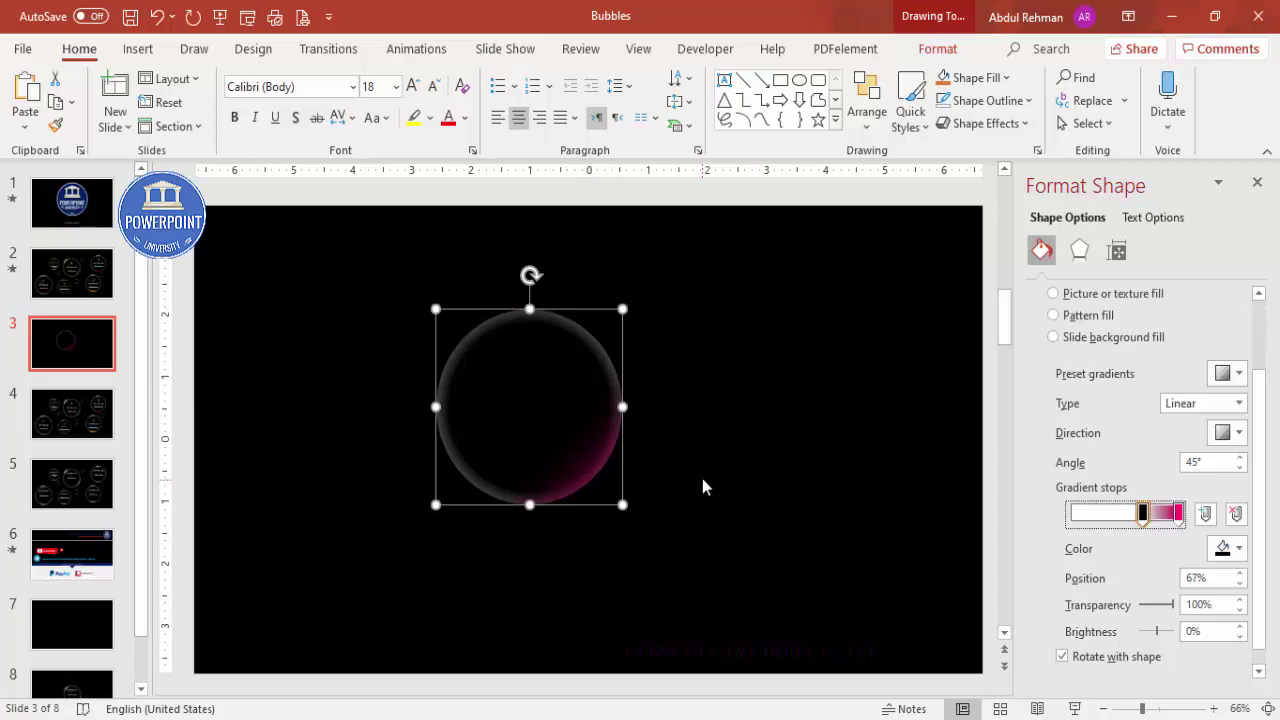
{"action": "left_click", "coordinate": [618, 484]}
Duplicate the pink highlight to the right of the ring and recolour its end stop green.
{"action": "left_click", "coordinate": [583, 474]}
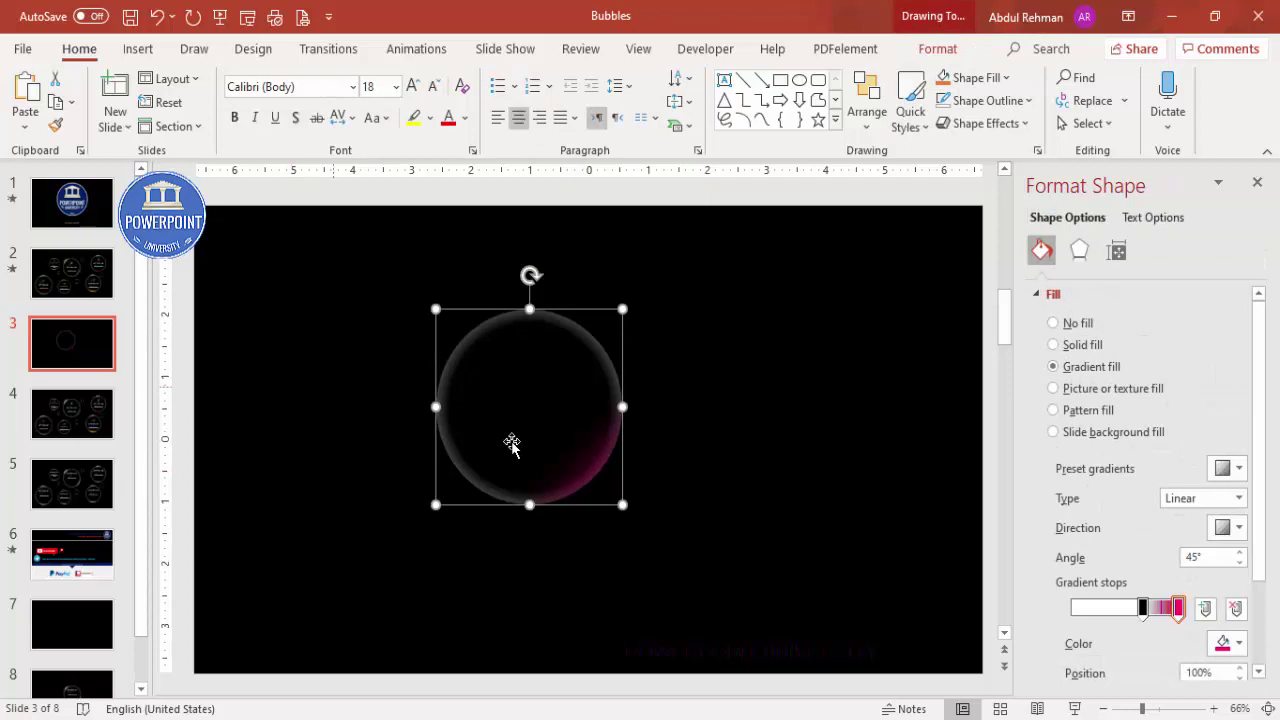
{"action": "left_click_drag", "start_coordinate": [497, 500], "coordinate": [833, 497]}
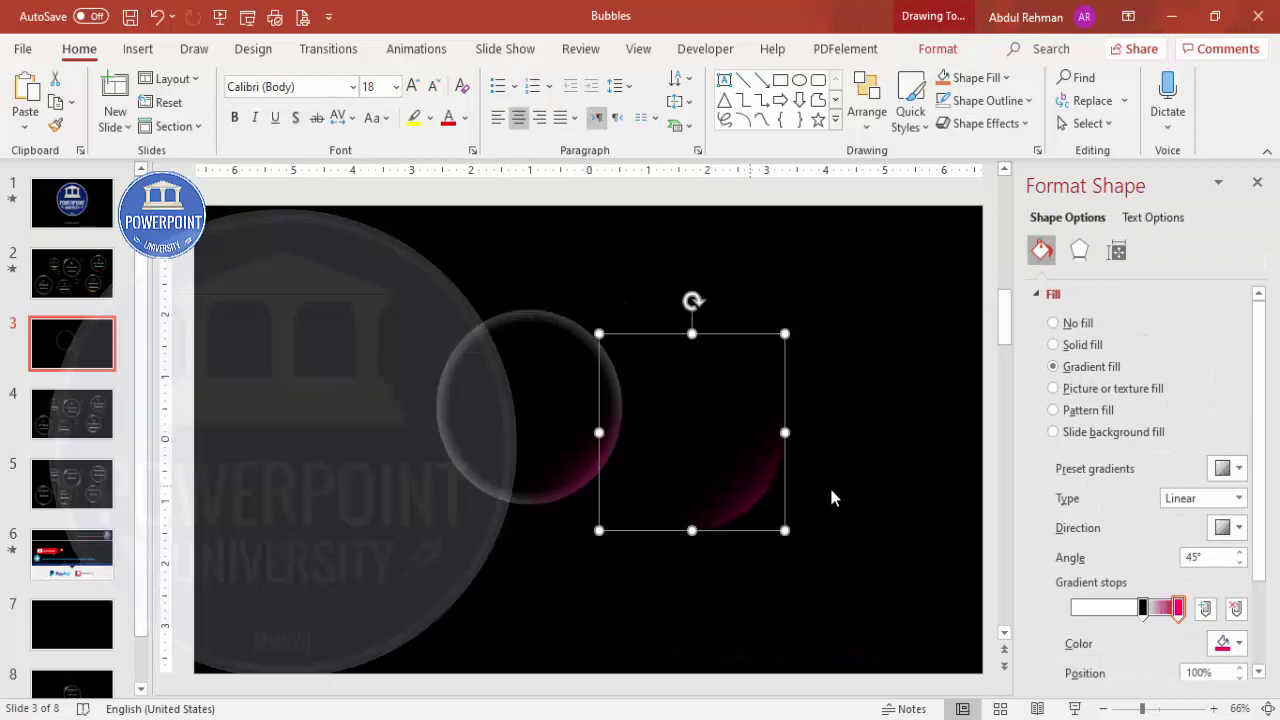
{"action": "left_click", "coordinate": [1226, 645]}
{"action": "left_click", "coordinate": [1187, 568]}
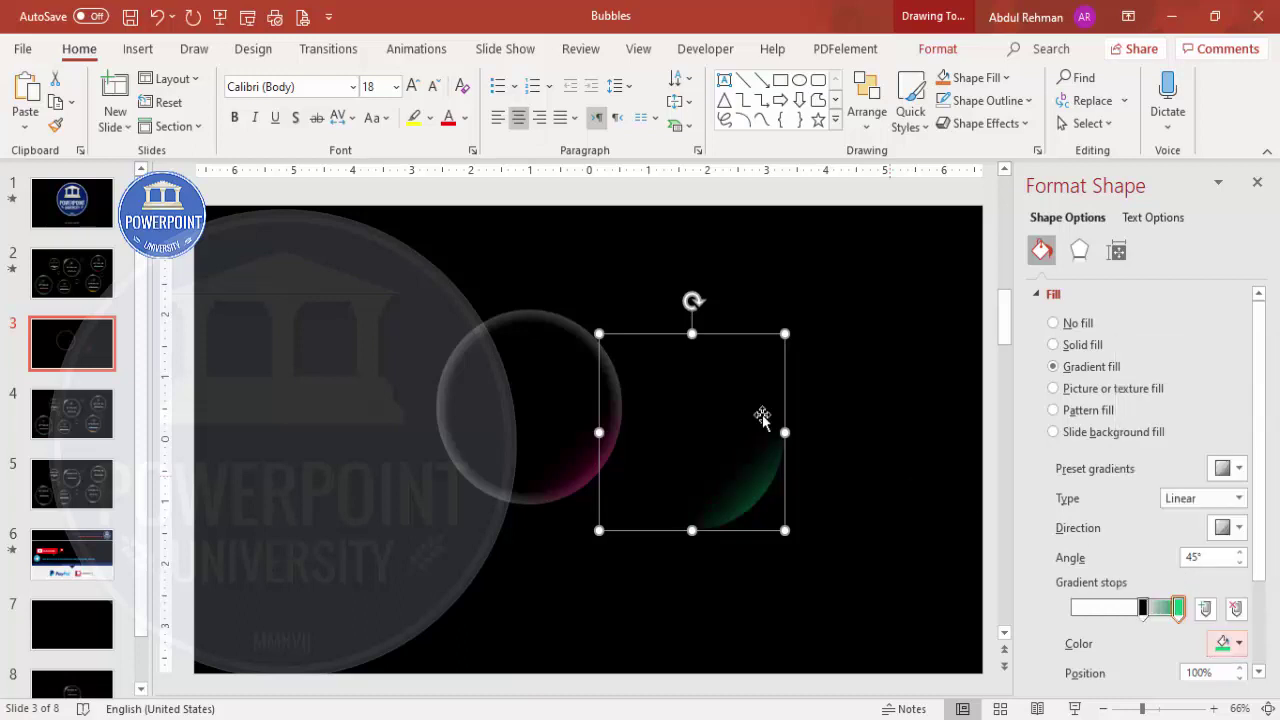